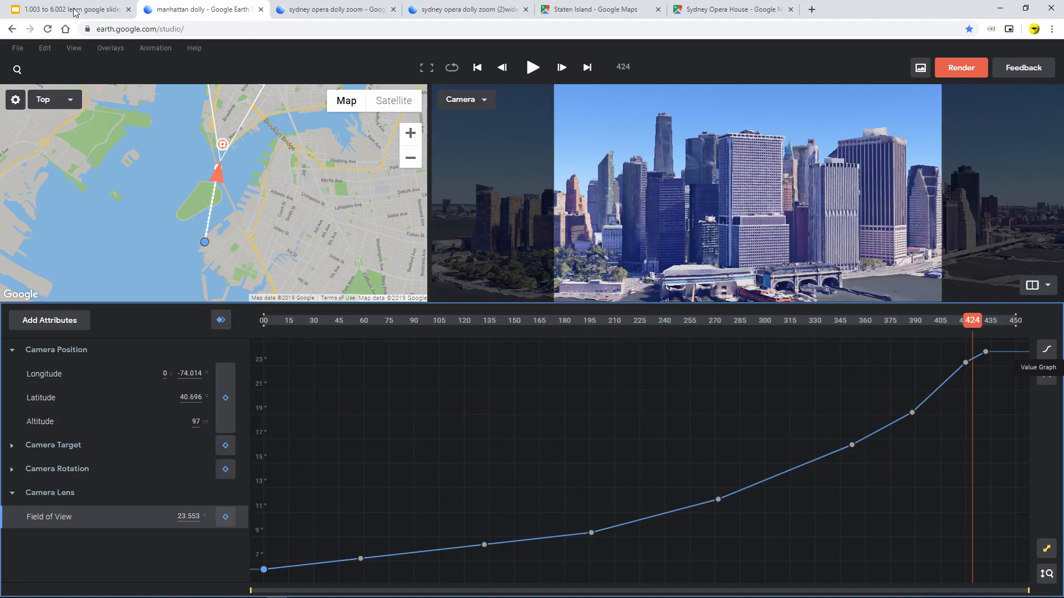
Switch to the Google Slides presentation and display the title slide for The Dolly Zoom.
left_click(75, 11)
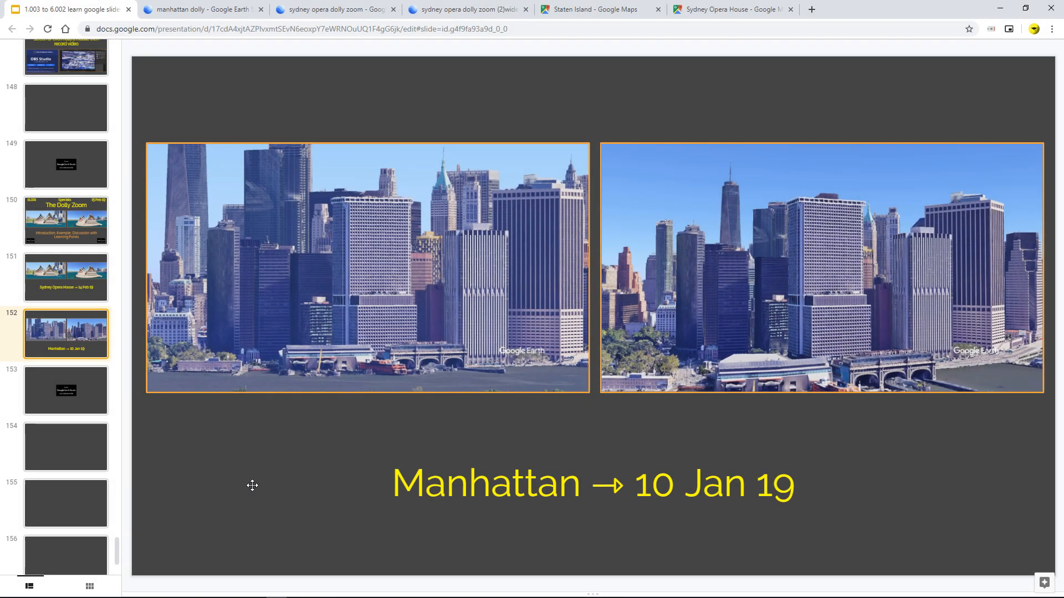
left_click(71, 228)
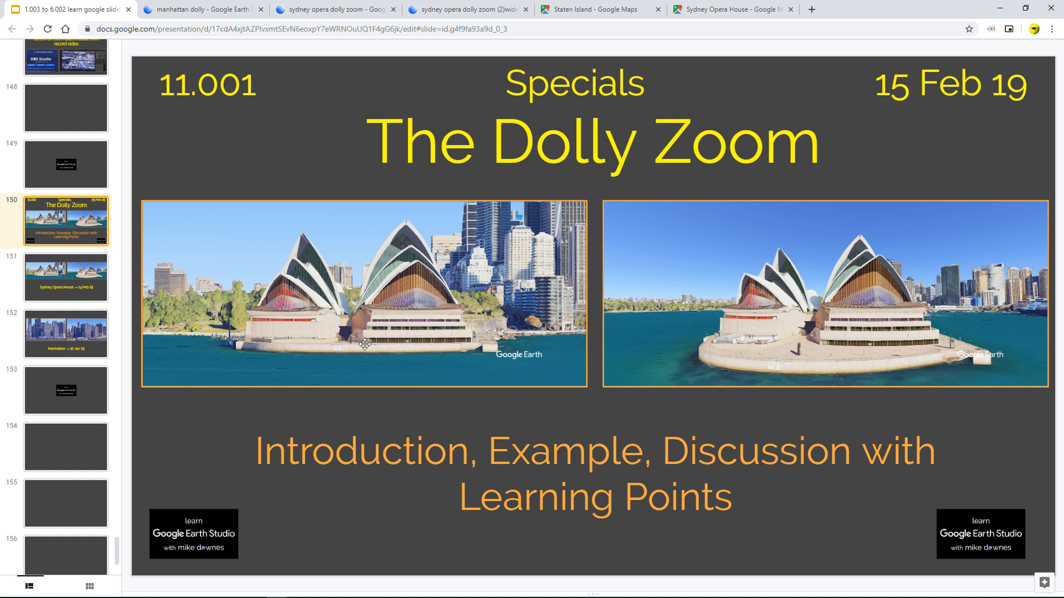
Examine the measured camera paths on the Sydney Opera House and Staten Island maps in Google Maps.
left_click(697, 12)
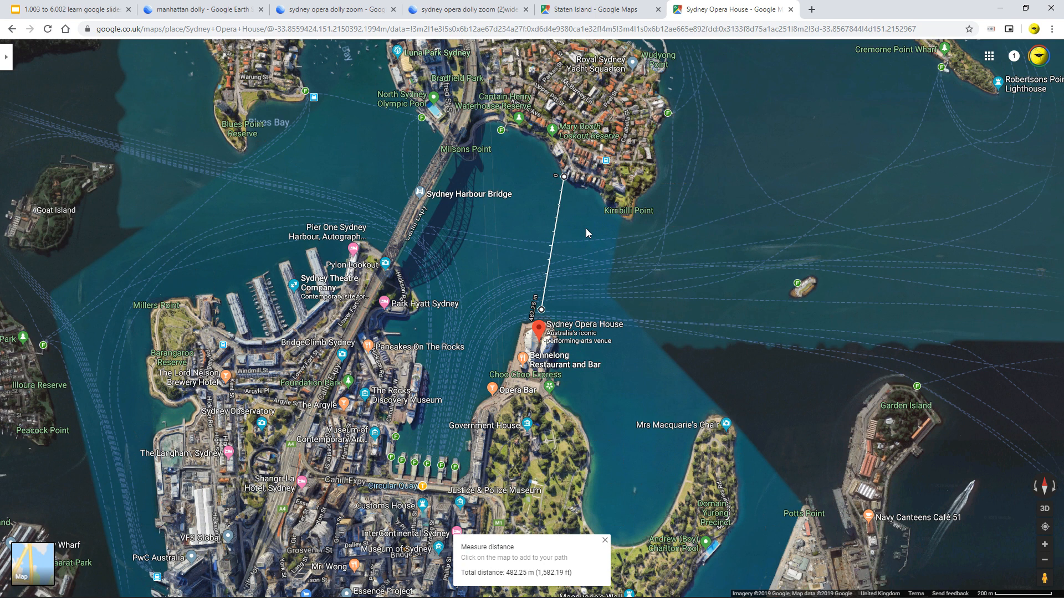
scroll(586, 228, "up", 2)
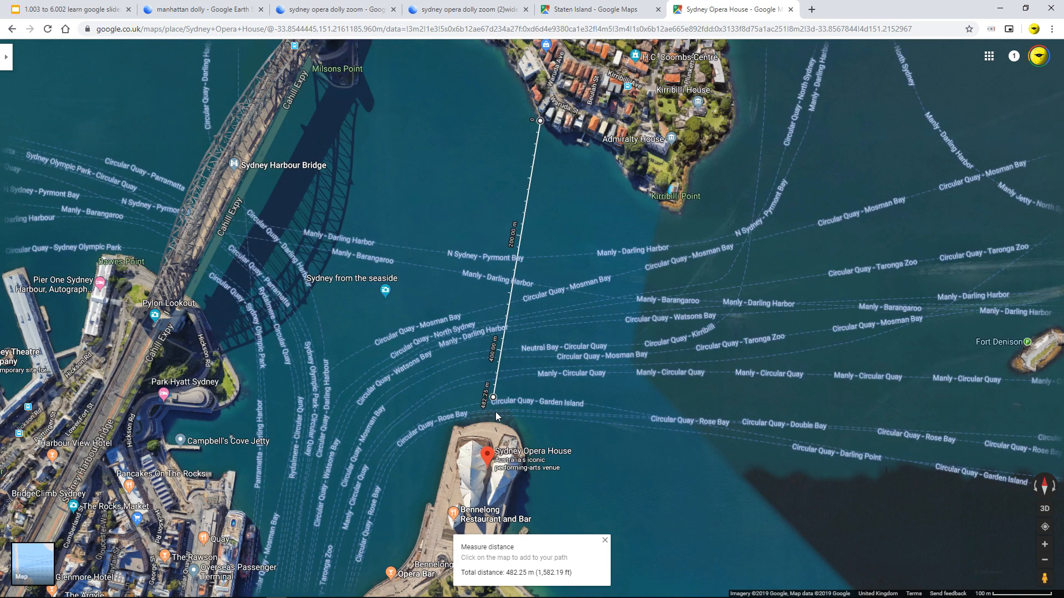
left_click(579, 12)
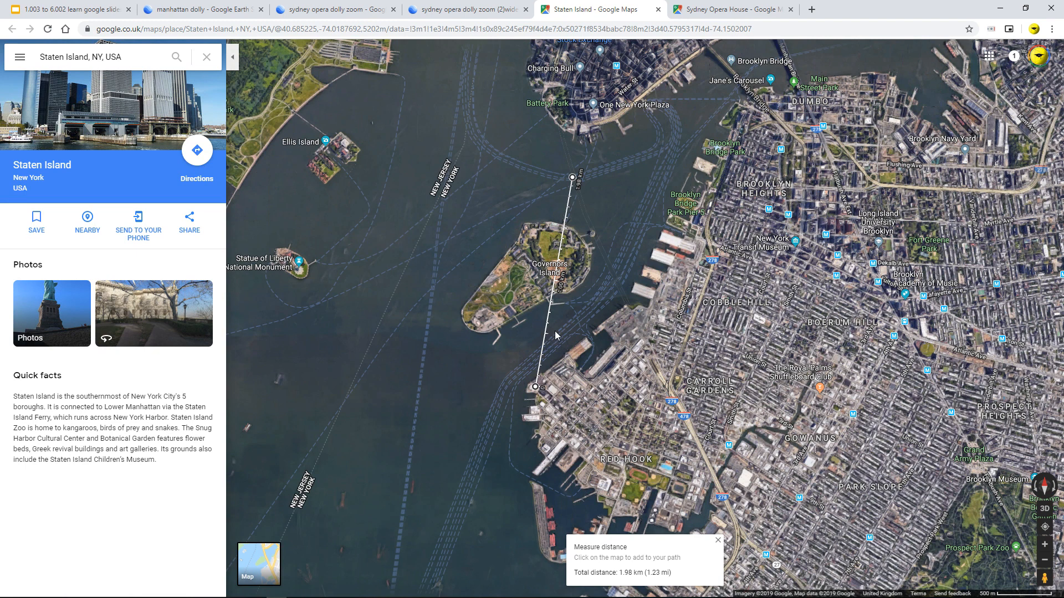
scroll(555, 335, "up", 2)
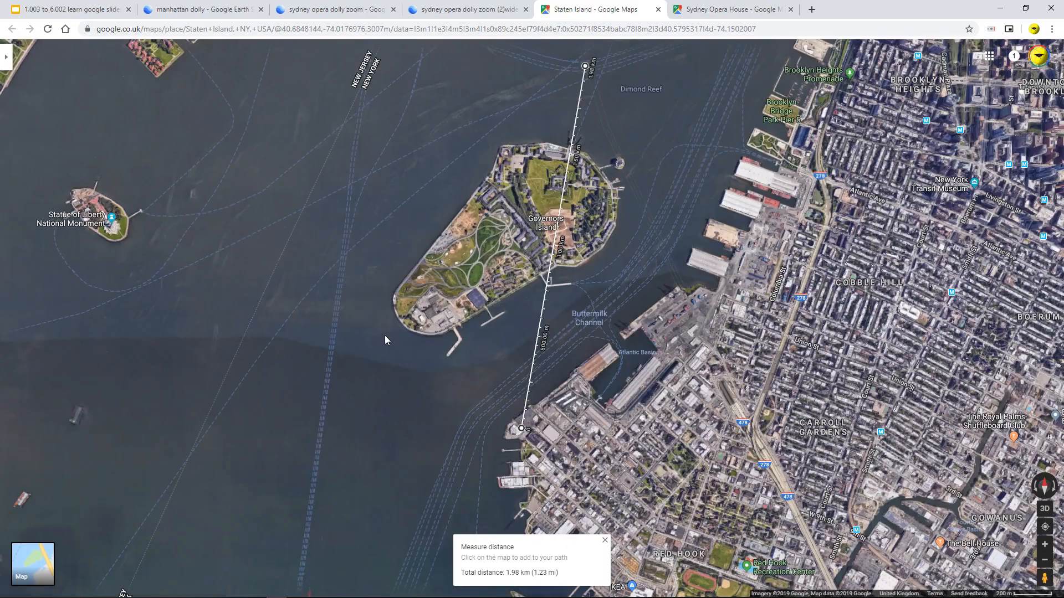
scroll(385, 335, "down", 1)
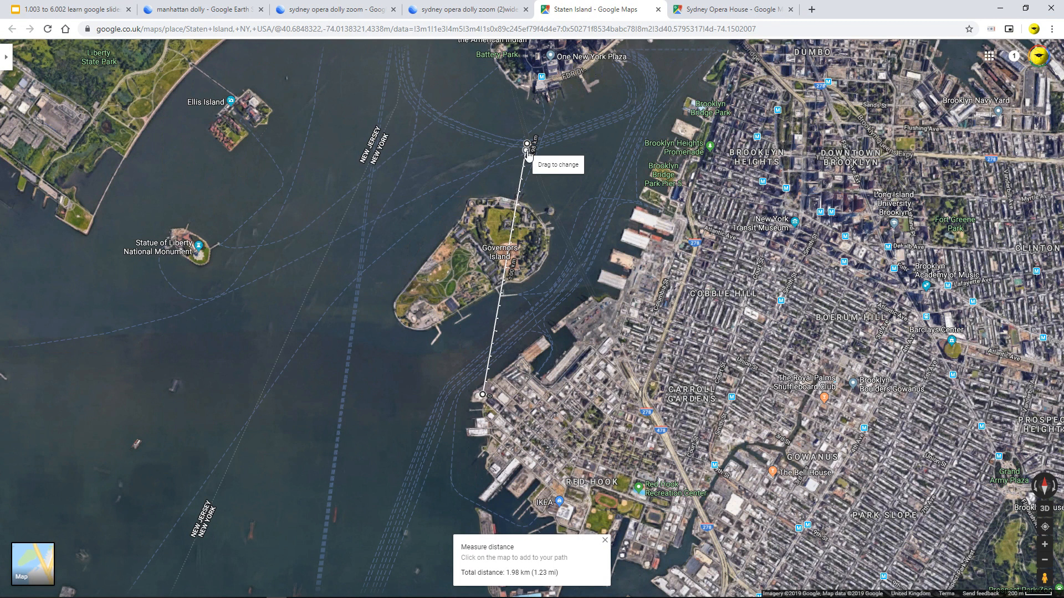
Close both Google Maps pages and return to the manhattan dolly project in Google Earth Studio.
left_click(658, 9)
left_click(658, 10)
left_click(202, 11)
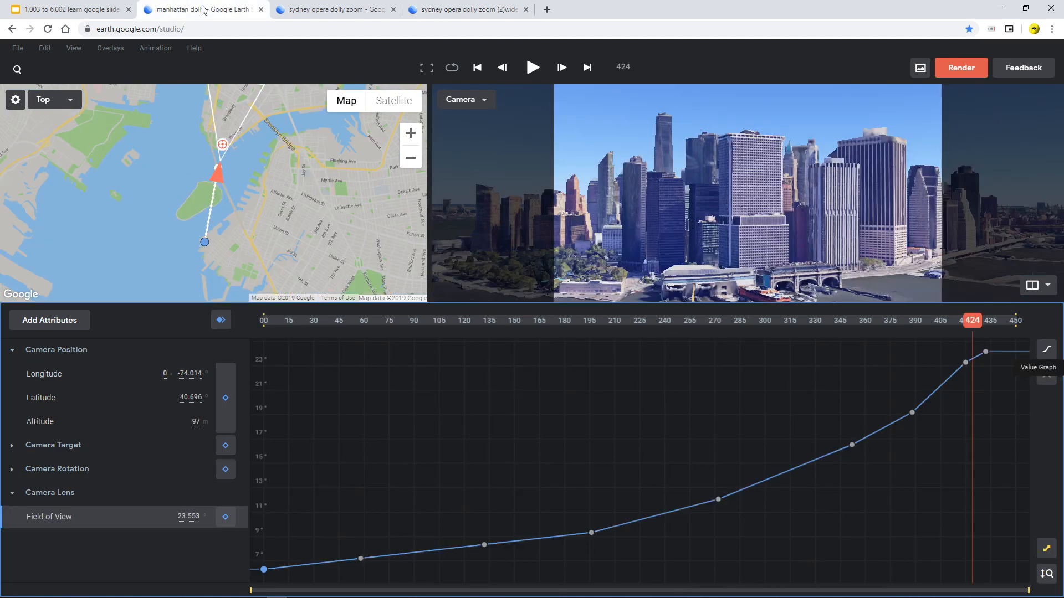
Return the timeline to the keyframe view and scrub the Manhattan animation from frame 0 to frame 450.
left_click(147, 318)
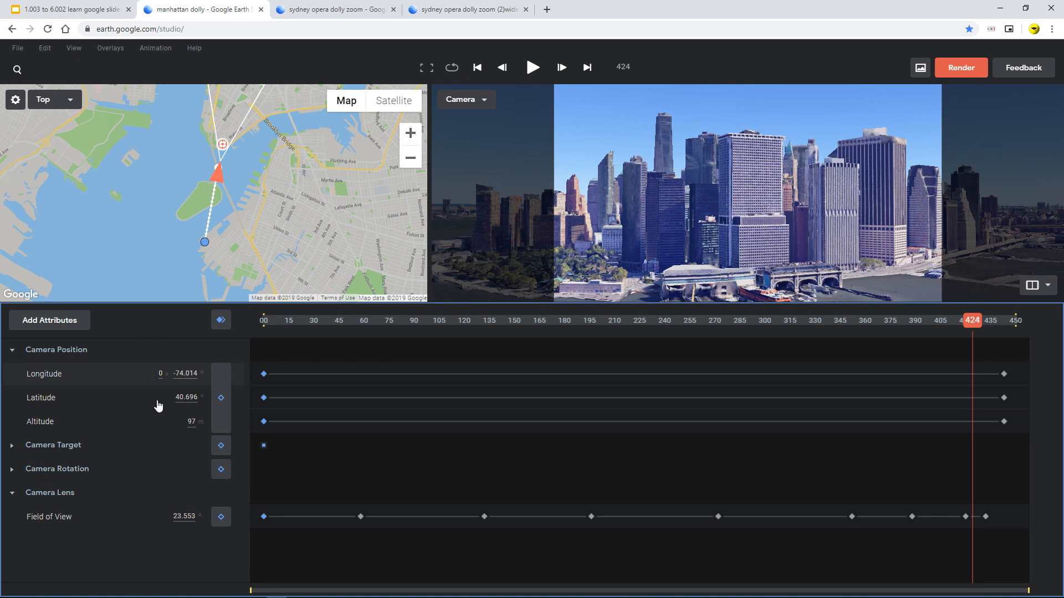
left_click_drag(973, 328, 184, 301)
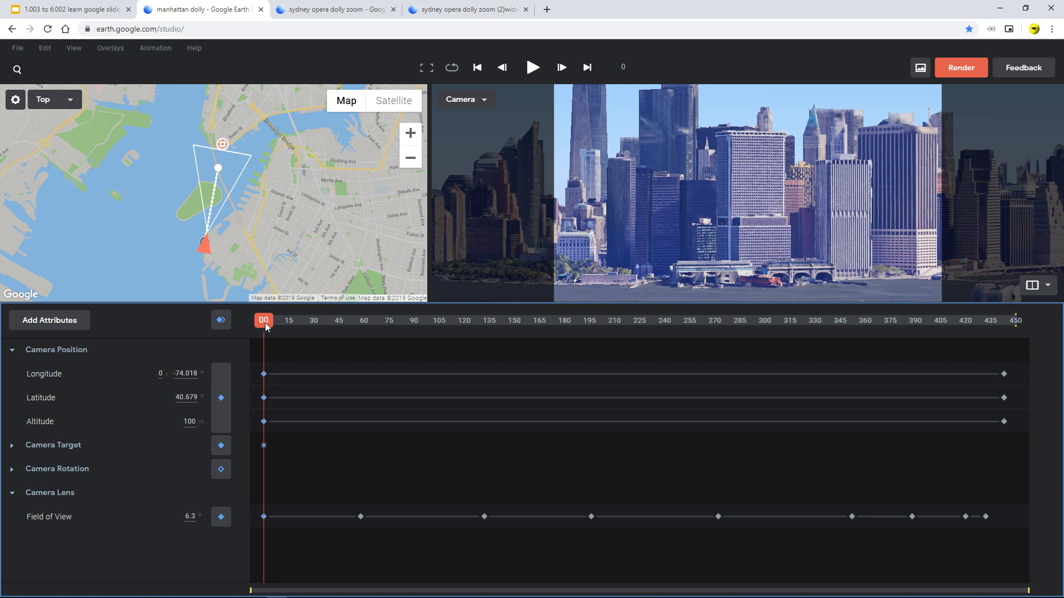
left_click_drag(266, 327, 151, 303)
left_click_drag(297, 341, 985, 450)
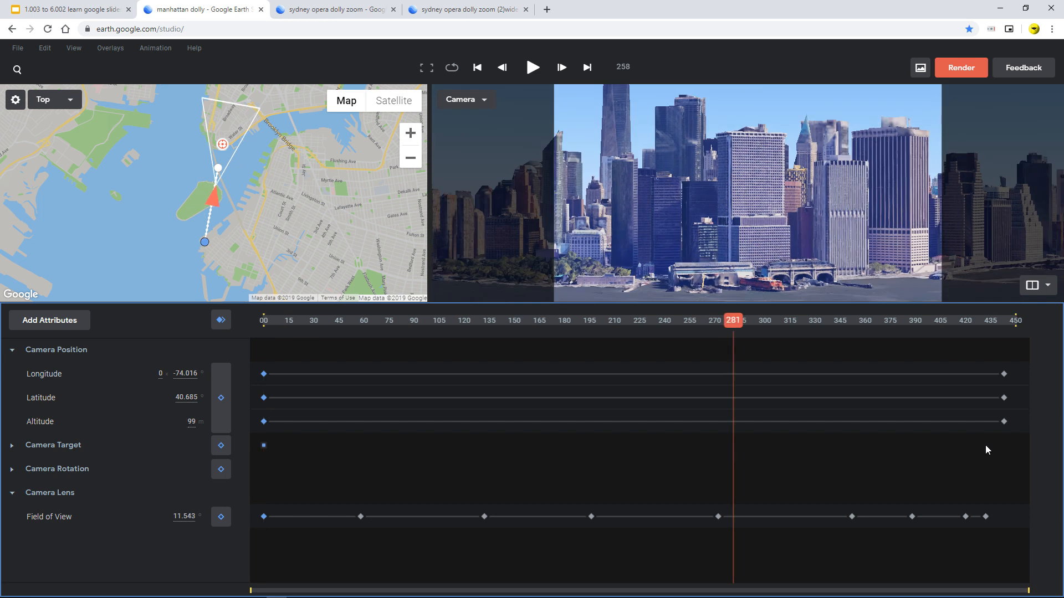
left_click_drag(986, 446, 1017, 450)
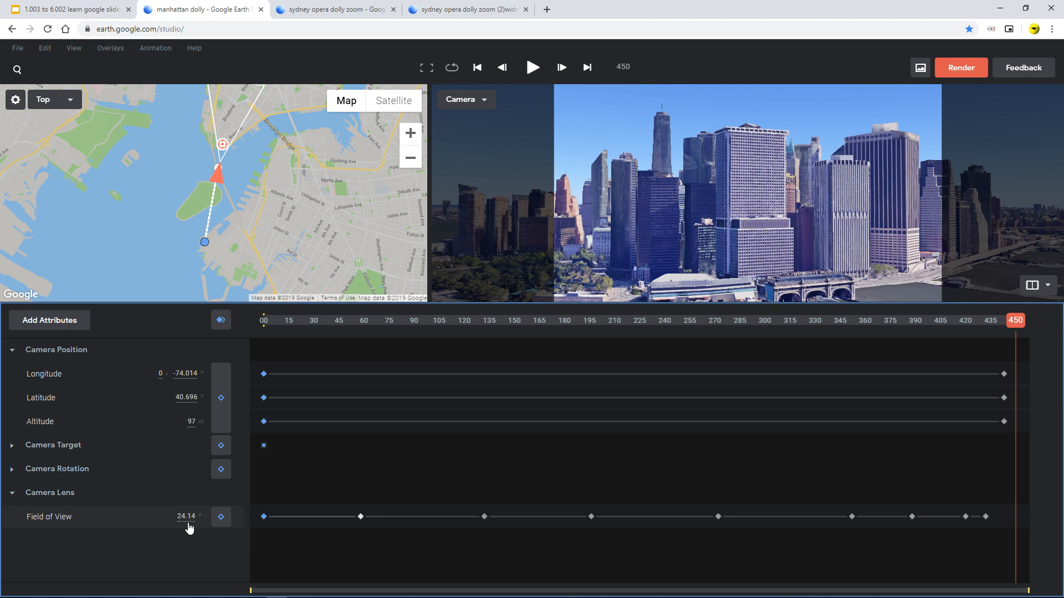
Display the Field of View value graph and scrub the Manhattan animation back to frame 0.
left_click(130, 520)
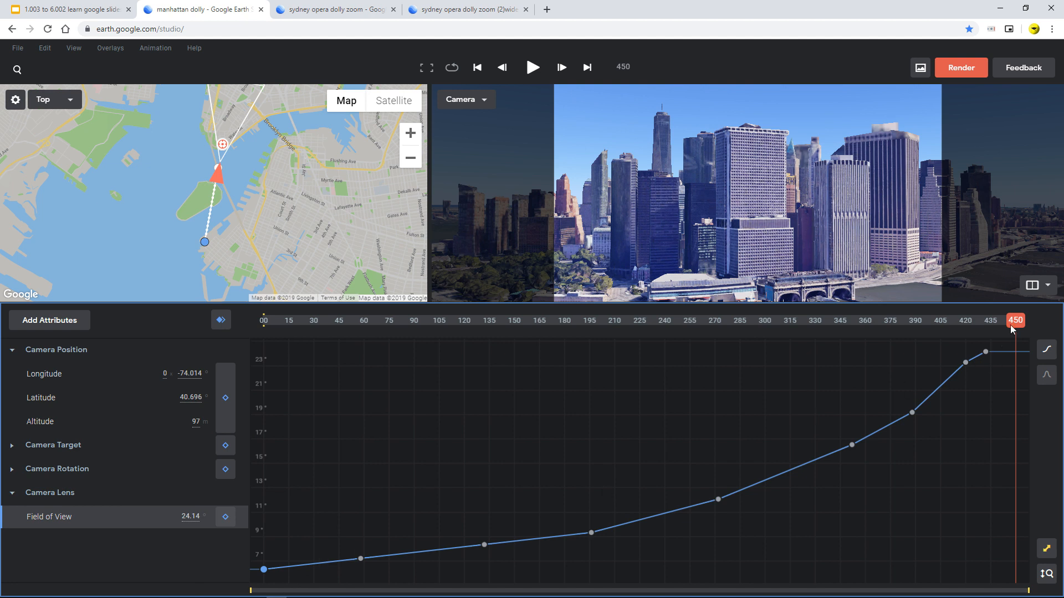
left_click_drag(1011, 326, 446, 322)
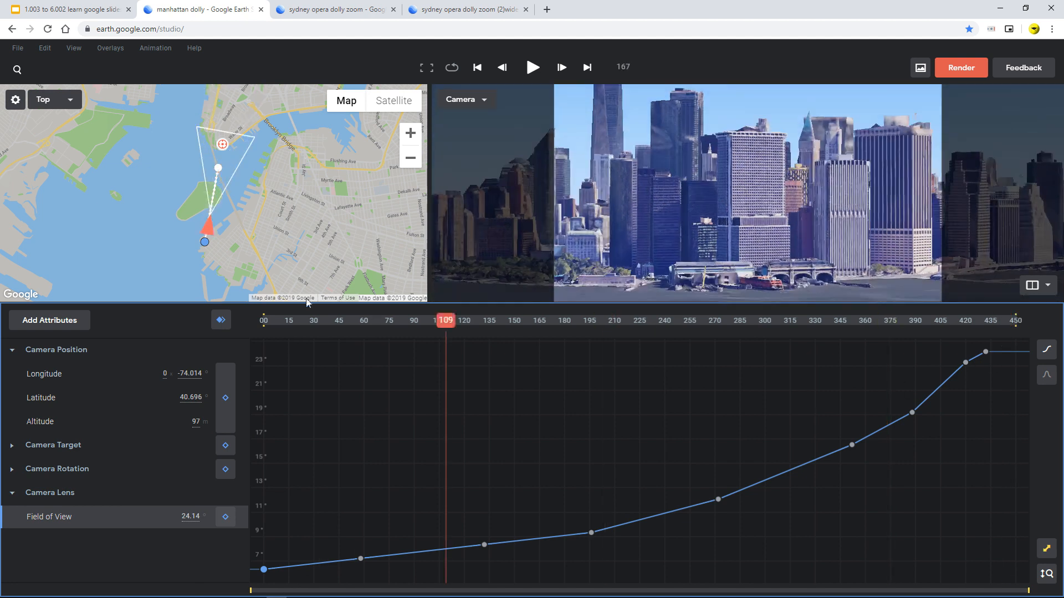
left_click_drag(308, 302, 132, 49)
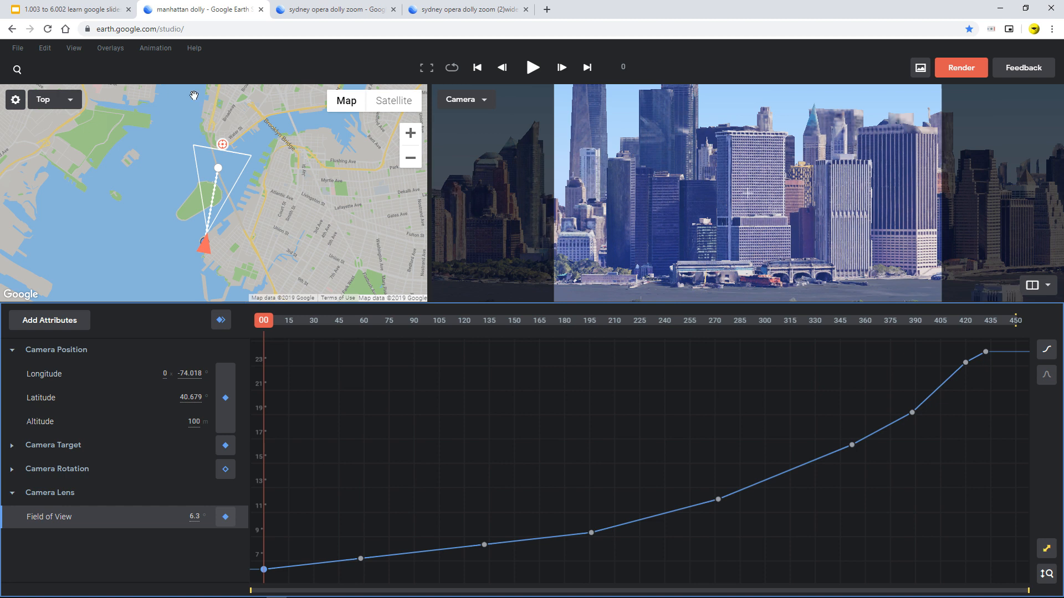
Enable the Thirds guides and scrub from frame 0 to 438 and back to 321 to check the buildings' framing.
left_click(73, 48)
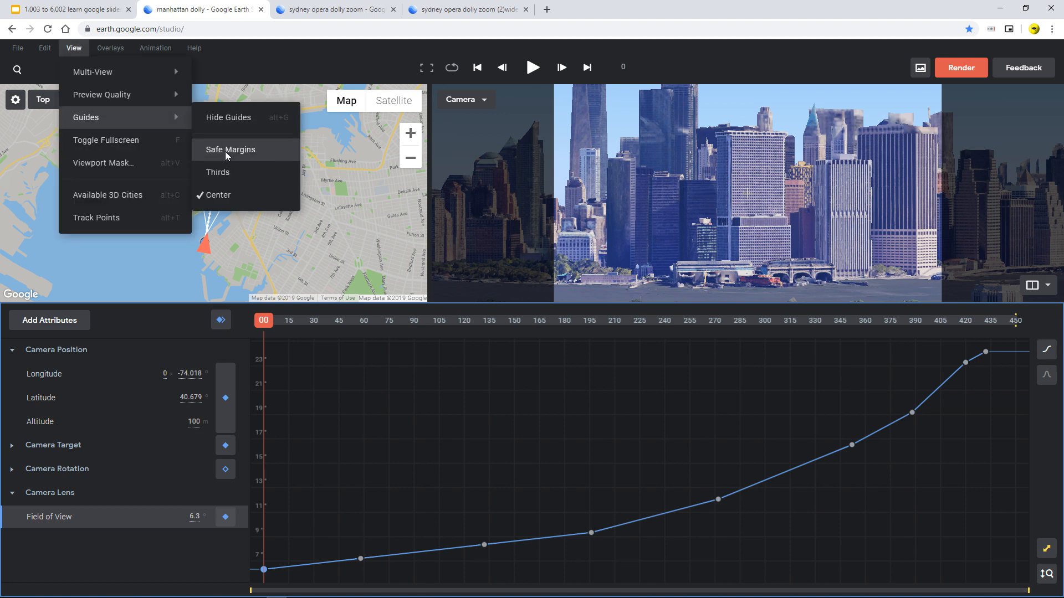
left_click(224, 166)
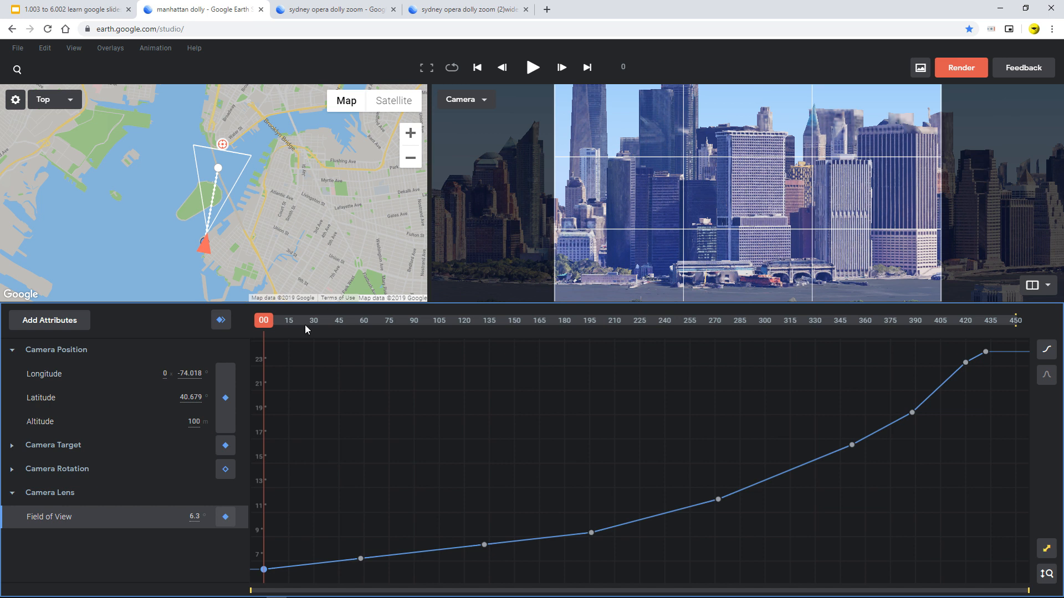
left_click(266, 324)
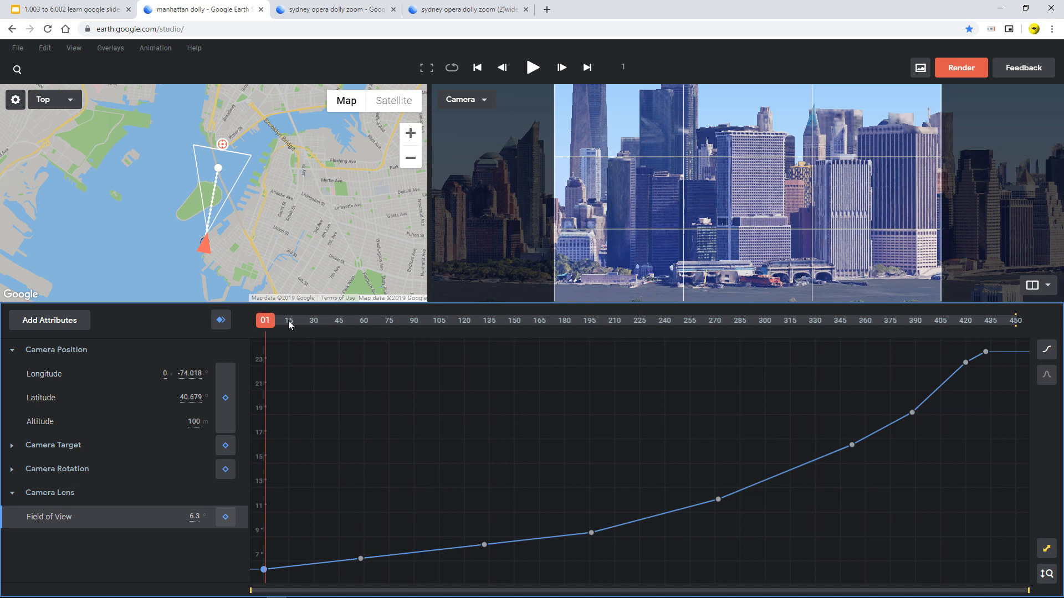
left_click(325, 322)
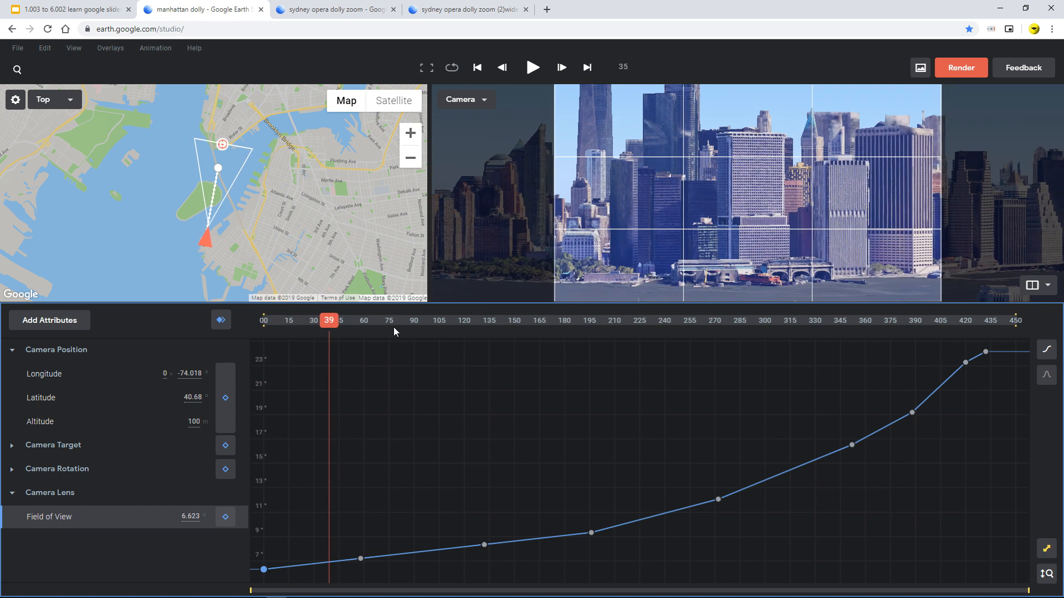
left_click(394, 328)
left_click_drag(409, 331, 994, 395)
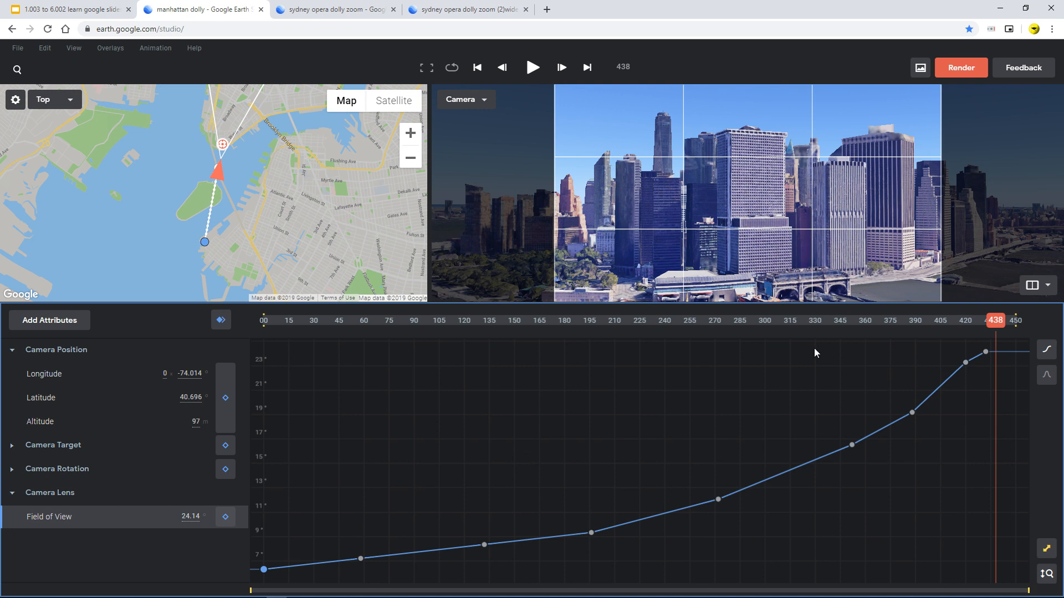
left_click_drag(1000, 320, 800, 334)
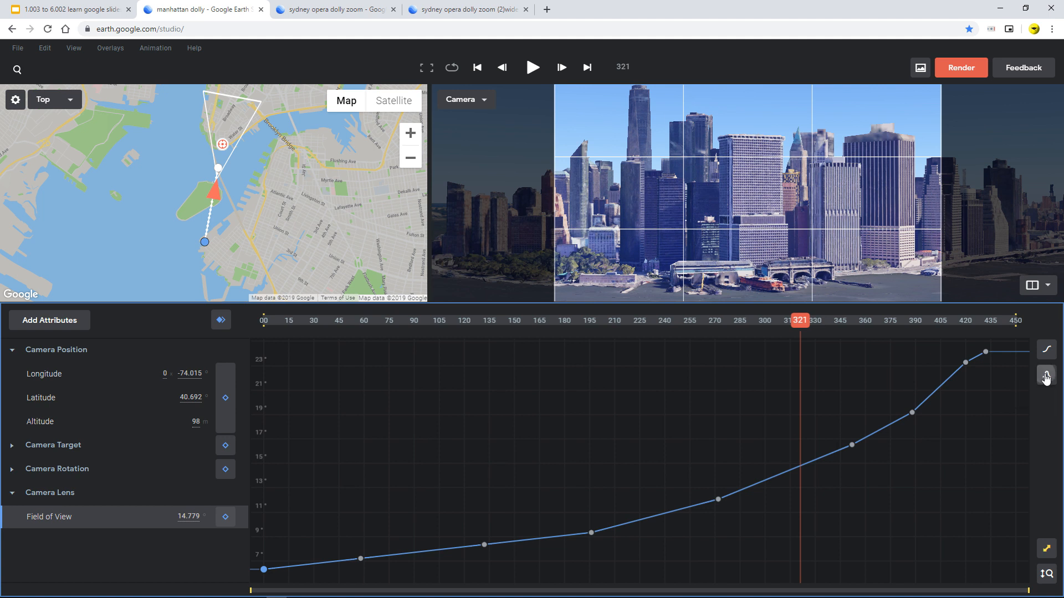
Show the Field of View speed graph for the Manhattan animation and scrub to frame 295.
left_click(1045, 377)
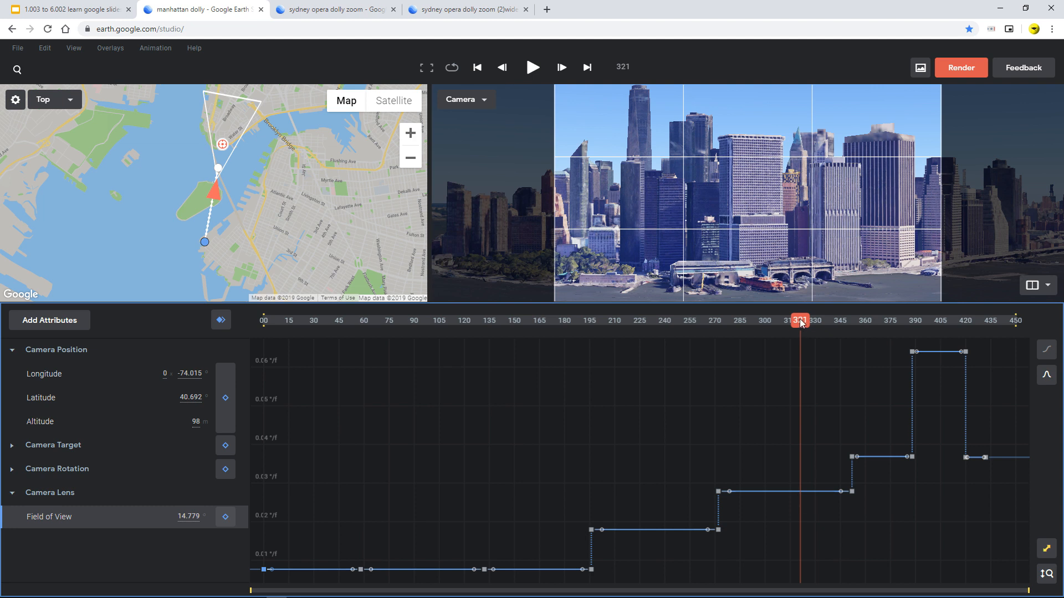
left_click_drag(800, 321, 659, 333)
left_click_drag(694, 338, 758, 352)
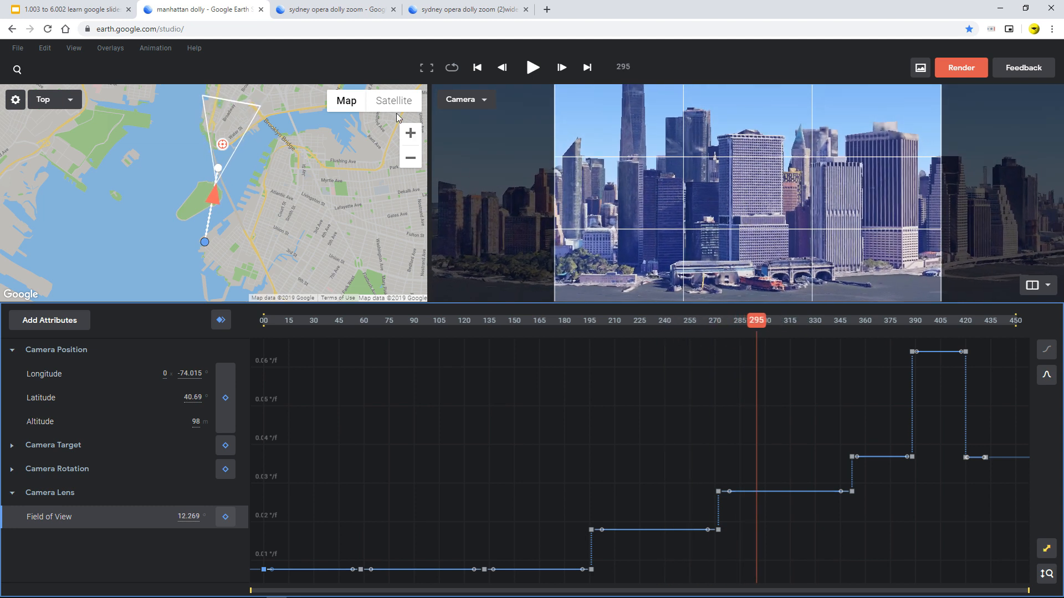
Switch to the sydney opera dolly zoom project and scrub its animation from frame 0 to frame 450.
left_click(318, 10)
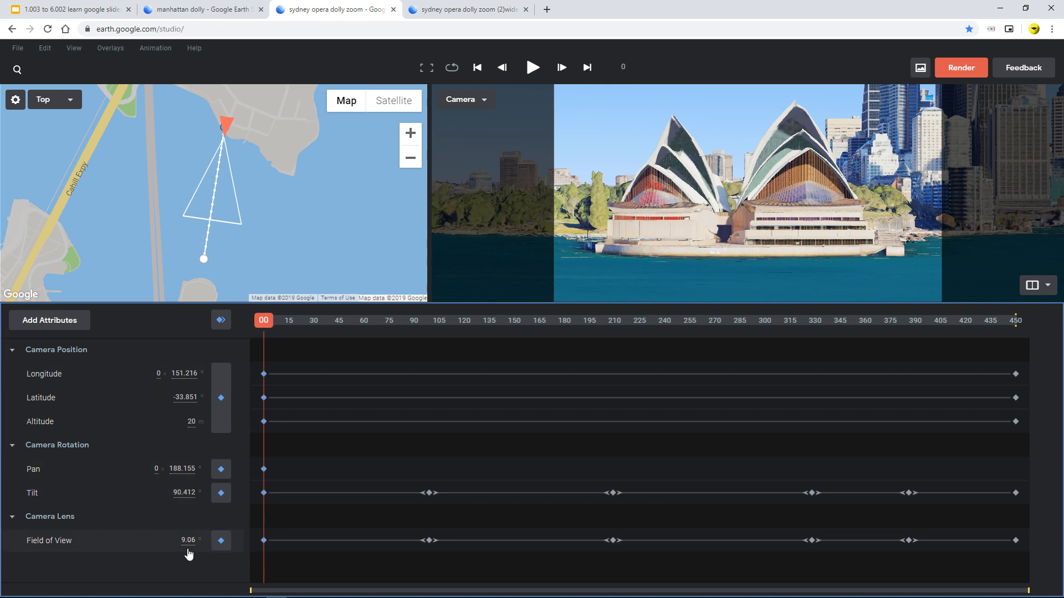
left_click_drag(262, 325, 807, 380)
left_click_drag(954, 409, 1053, 425)
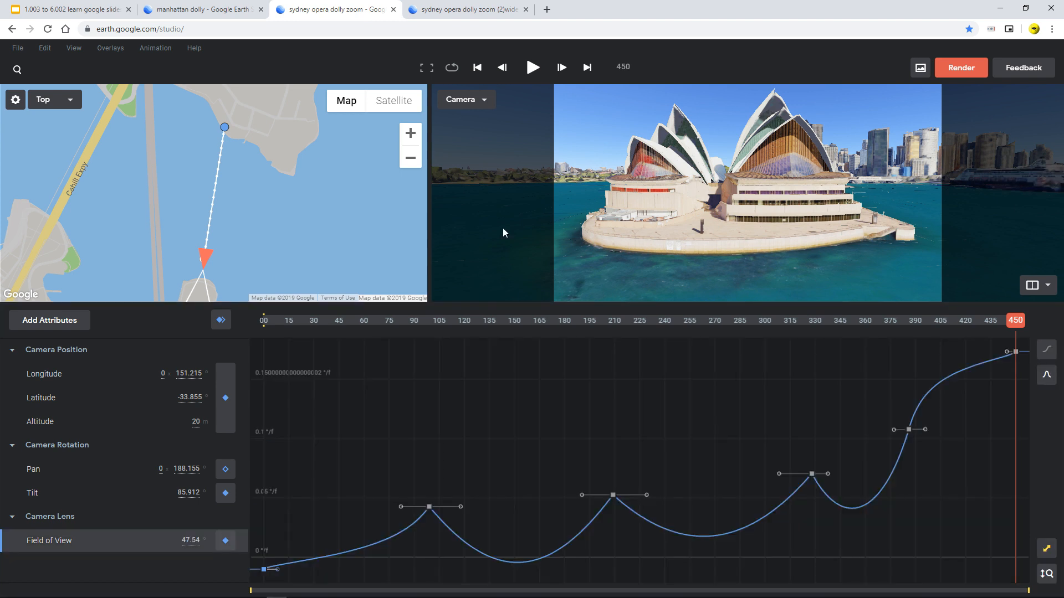
Enlarge the timeline area, compare the Field of View value and speed graphs, and scrub back to frame 289.
left_click_drag(511, 303, 515, 253)
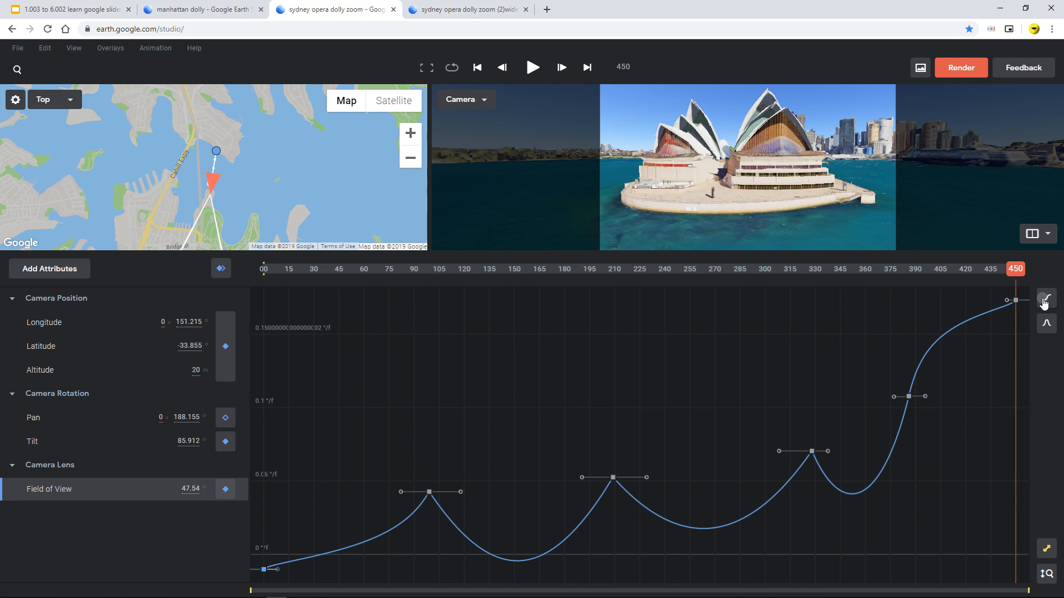
left_click(1045, 301)
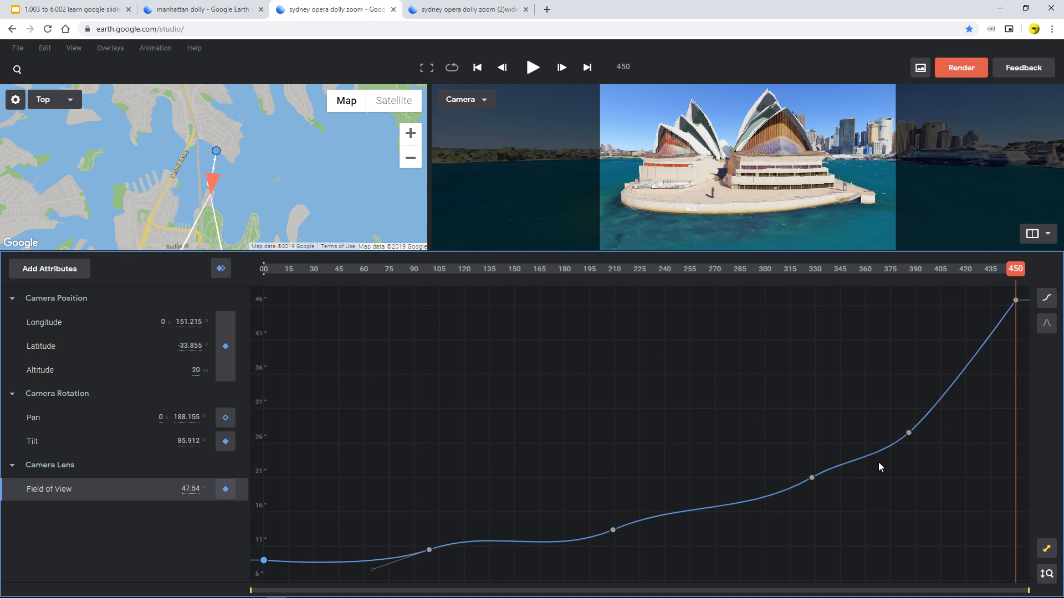
left_click(1045, 325)
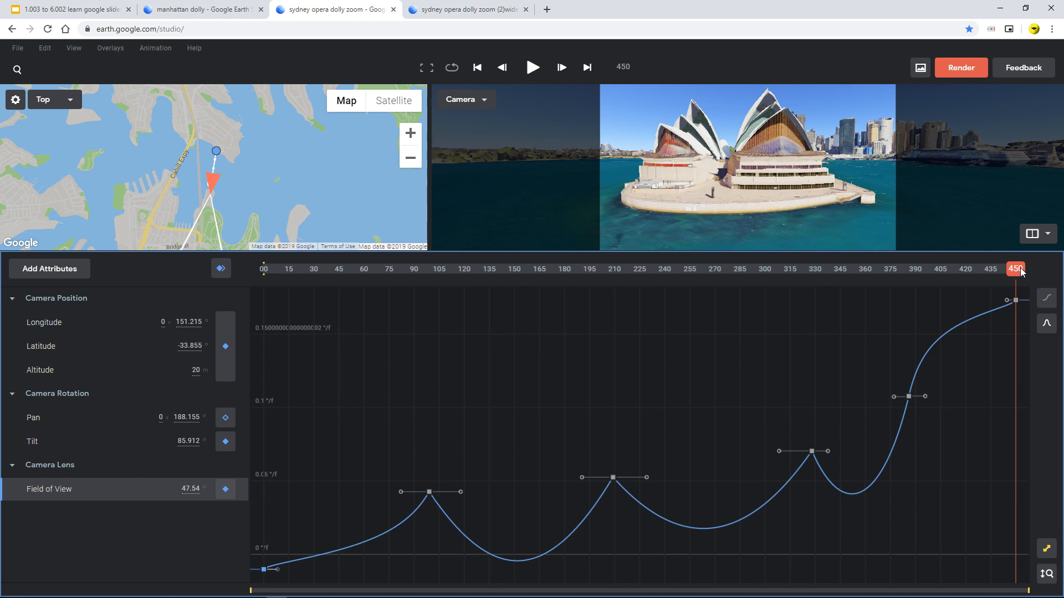
left_click_drag(1023, 274, 747, 294)
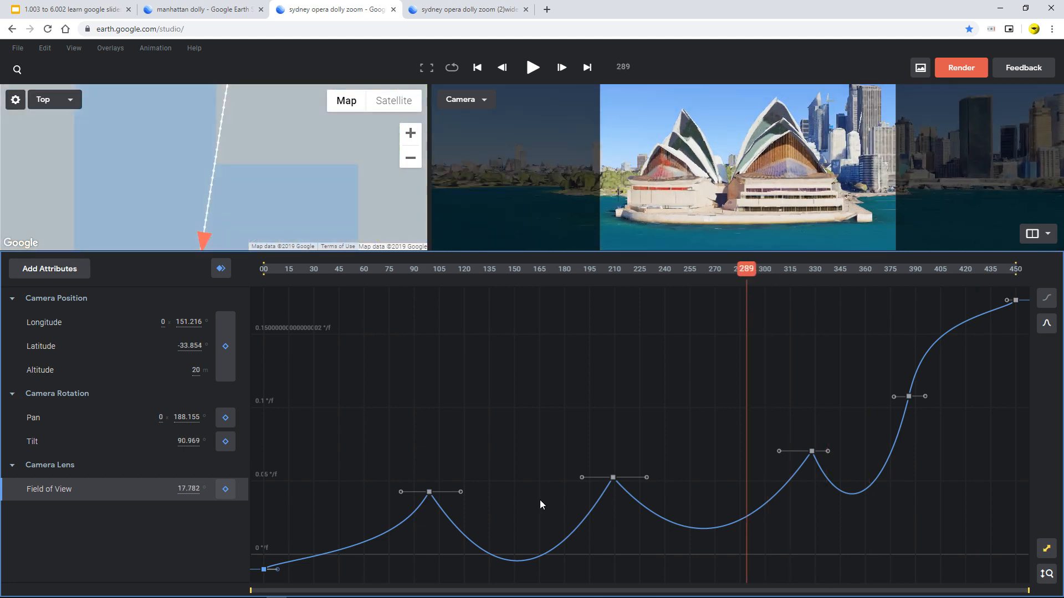
Zoom out the top-view map in the sydney opera dolly zoom project to show the whole camera path.
left_click(464, 11)
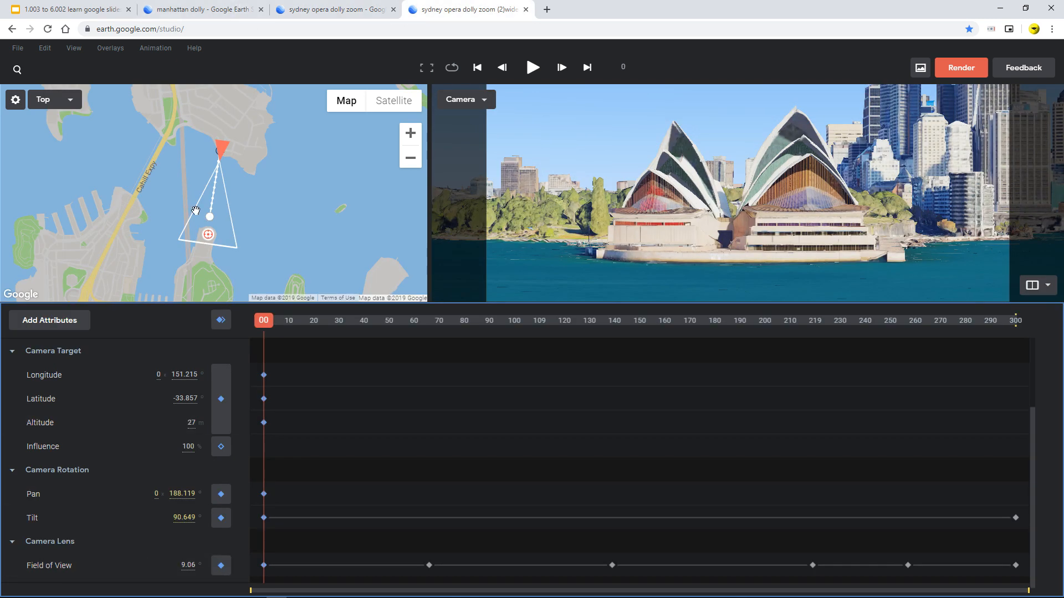
left_click(341, 12)
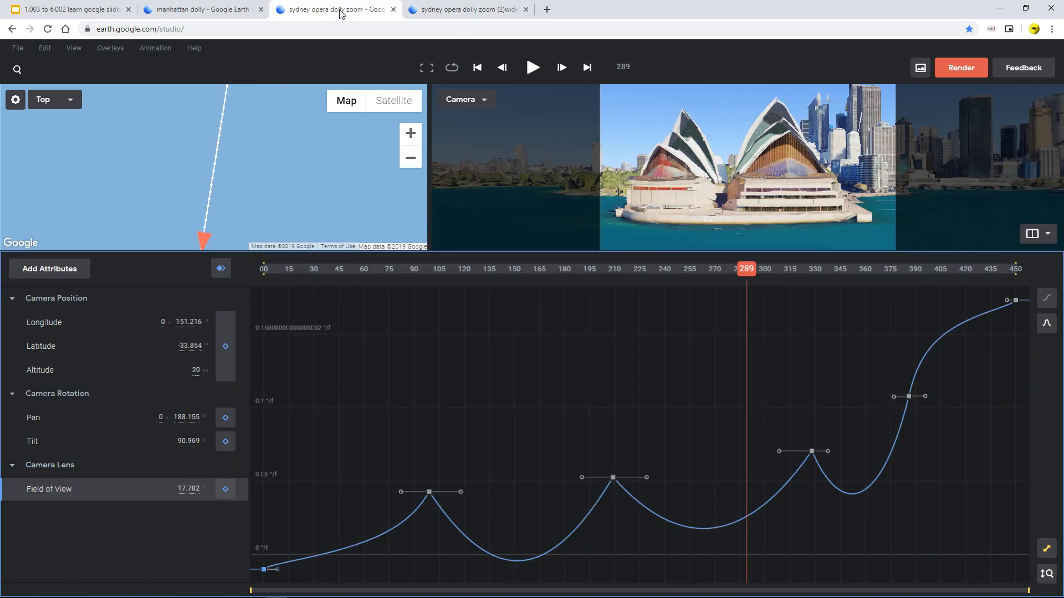
left_click(409, 162)
left_click(410, 162)
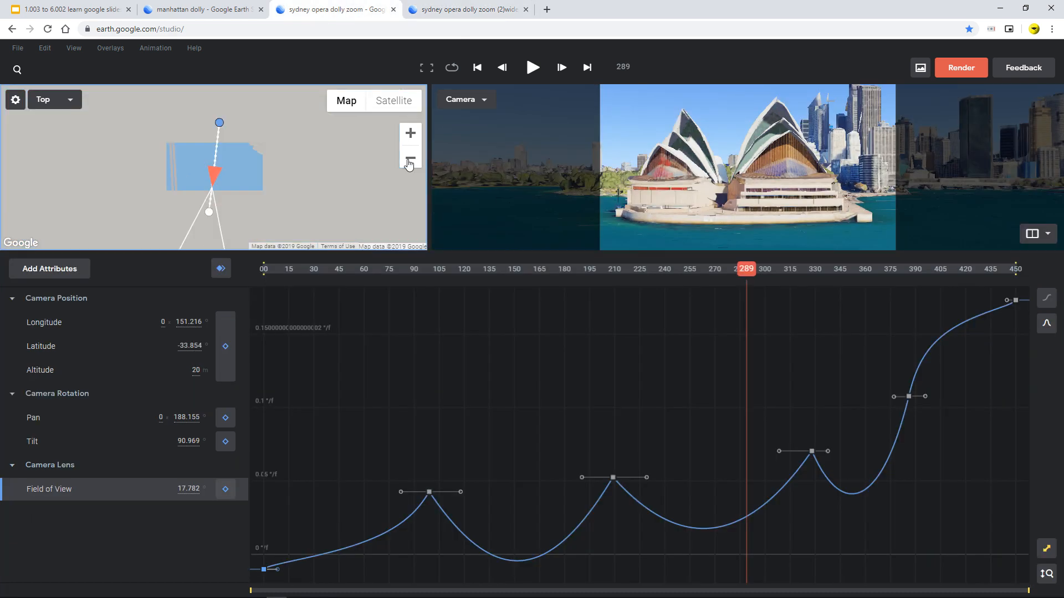
left_click(410, 161)
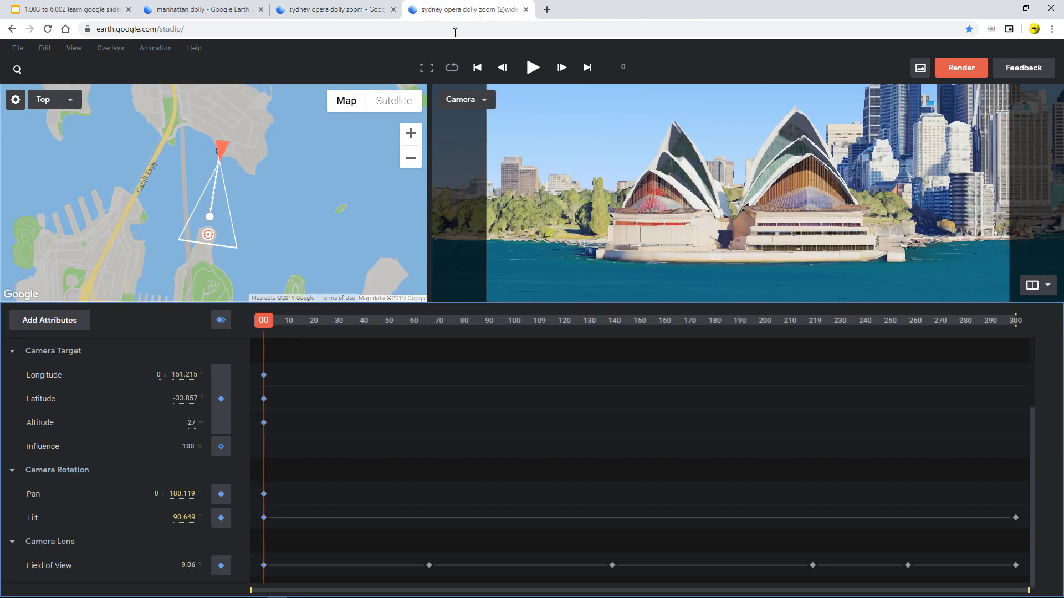
Display the Field of View speed graph in the sydney opera dolly zoom (2)wide project and enlarge the timeline area.
left_click(484, 13)
double_click(156, 566)
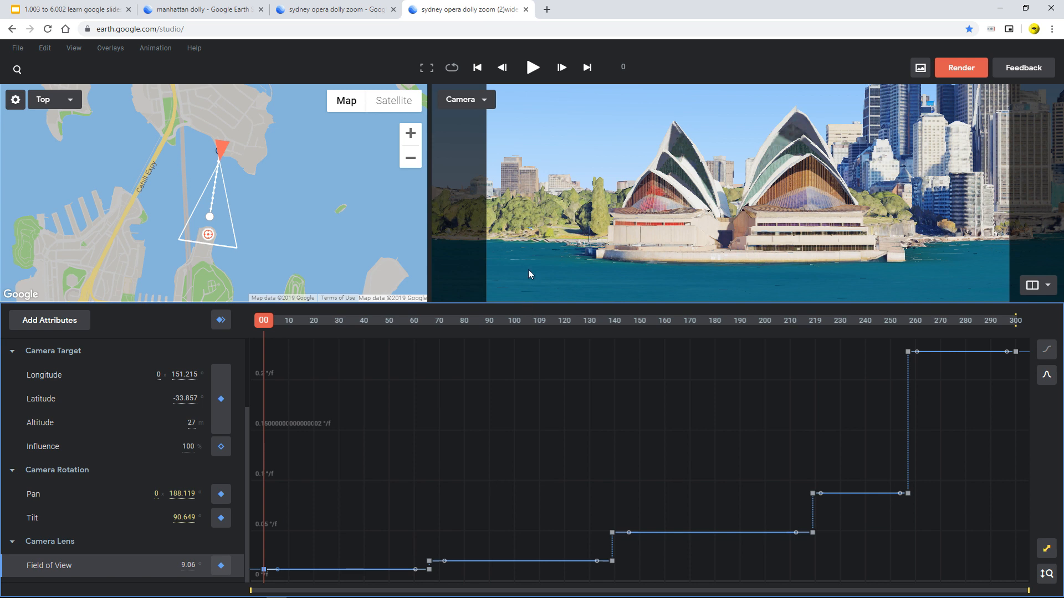
left_click_drag(528, 270, 532, 229)
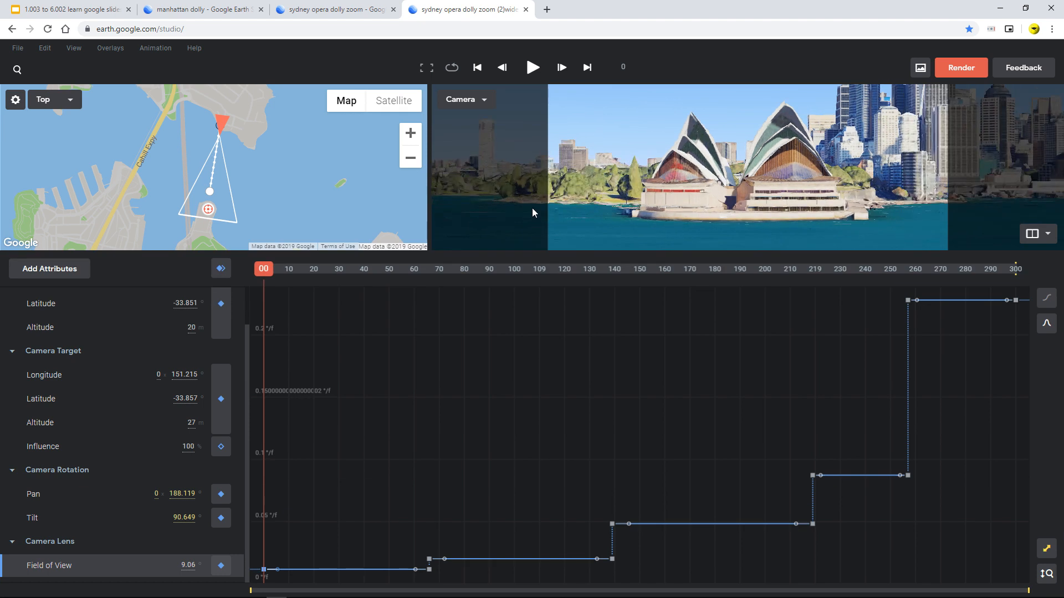
Compare the Field of View value and speed graphs, then scrub the animation from frame 0 to frame 172.
left_click(1045, 300)
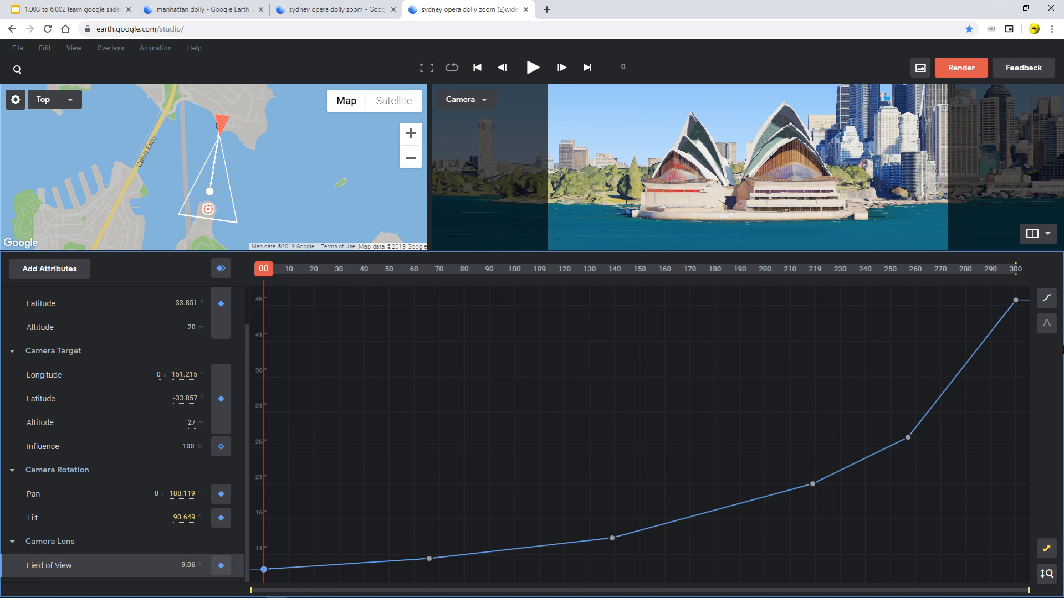
left_click(1045, 324)
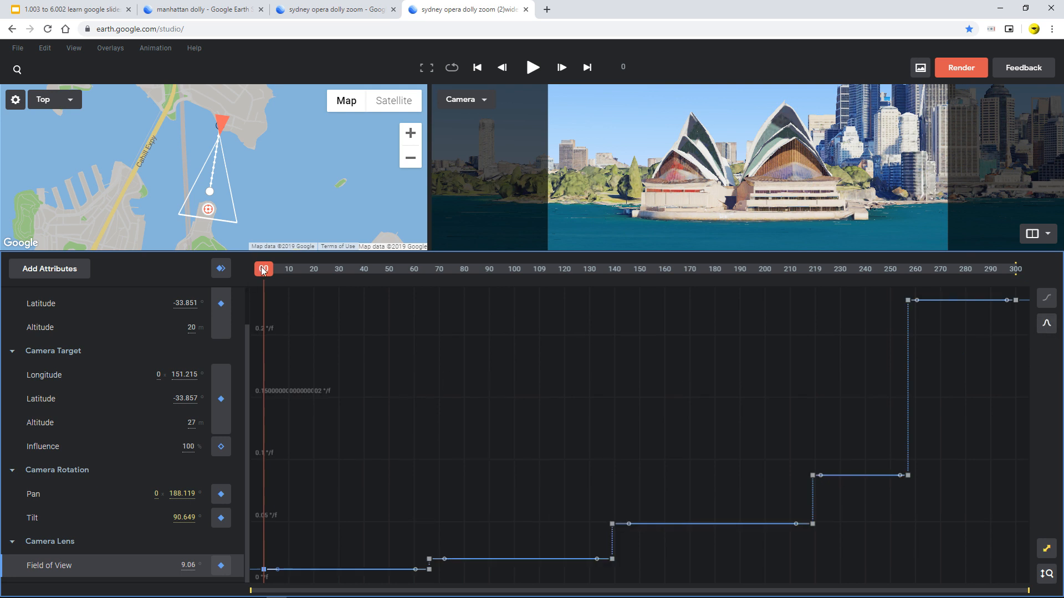
left_click_drag(264, 270, 699, 330)
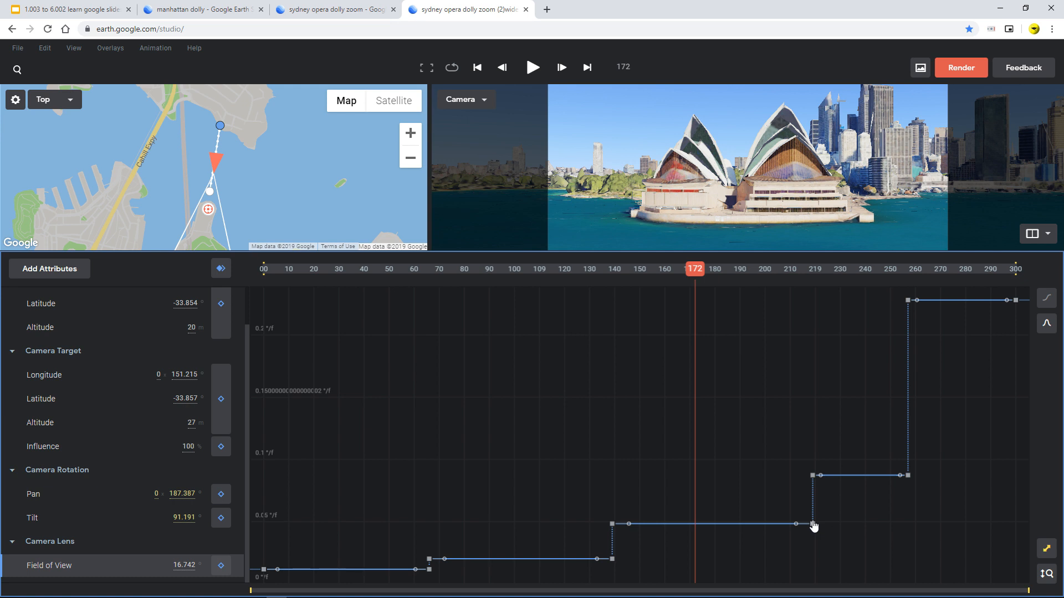
Smooth the Field of View speed steps at the frame 219 and 257 keyframes, shifting the second keyframe to about frame 260.
left_click_drag(812, 524, 815, 502)
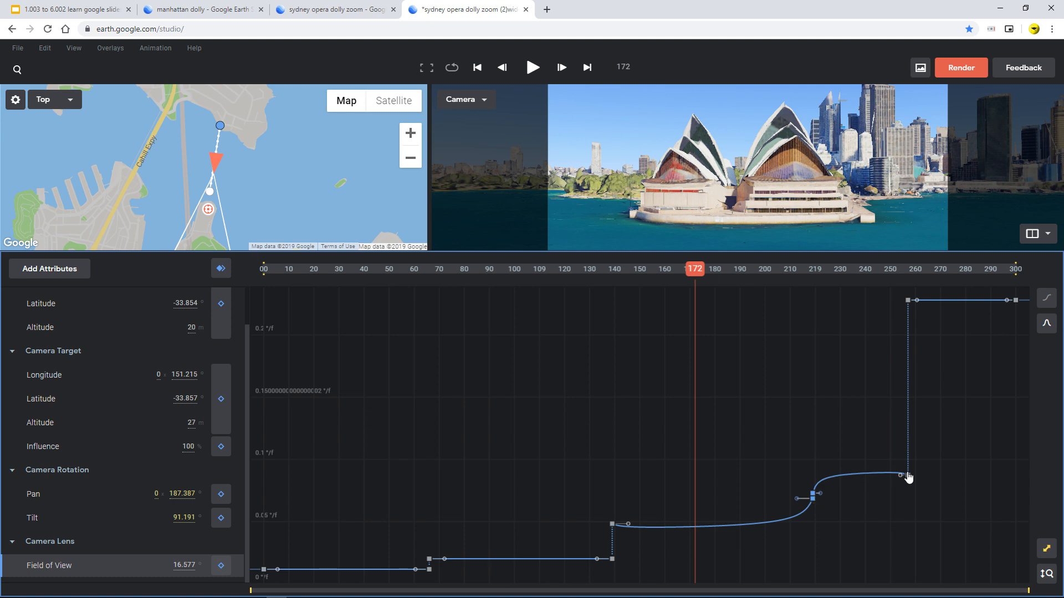
left_click_drag(907, 482, 906, 380)
left_click_drag(907, 304, 910, 318)
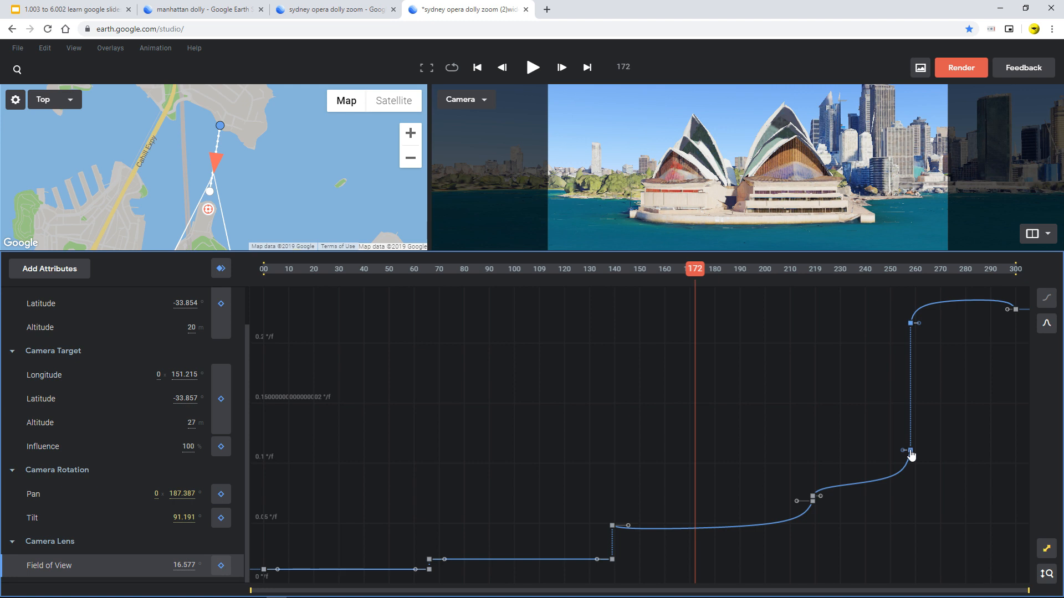
left_click_drag(912, 451, 915, 421)
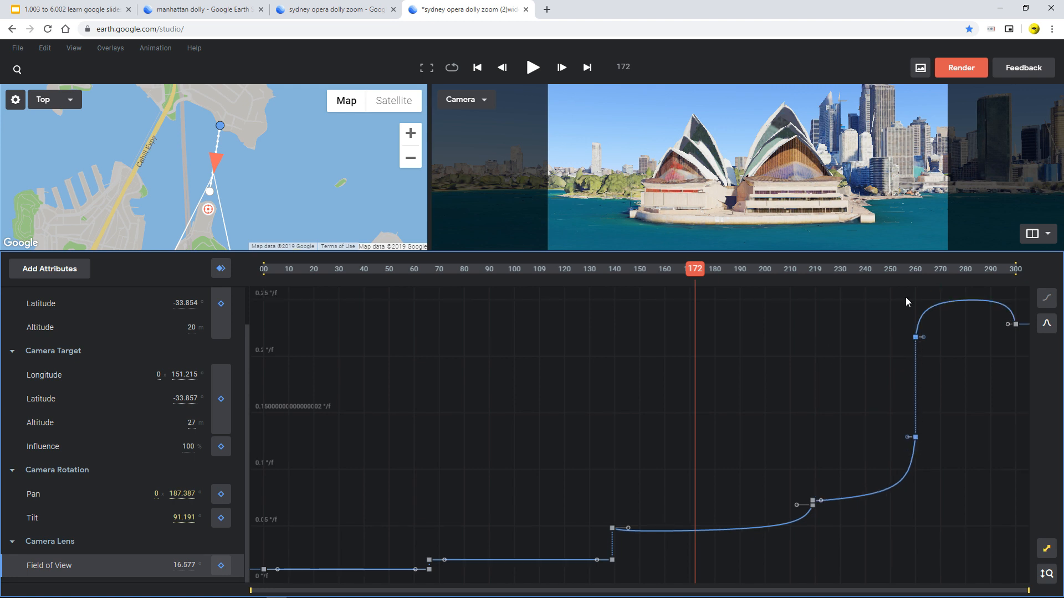
Apply Linear (Default) interpolation to the Field of View keyframe at frame 260.
left_click_drag(903, 324, 956, 356)
right_click(917, 339)
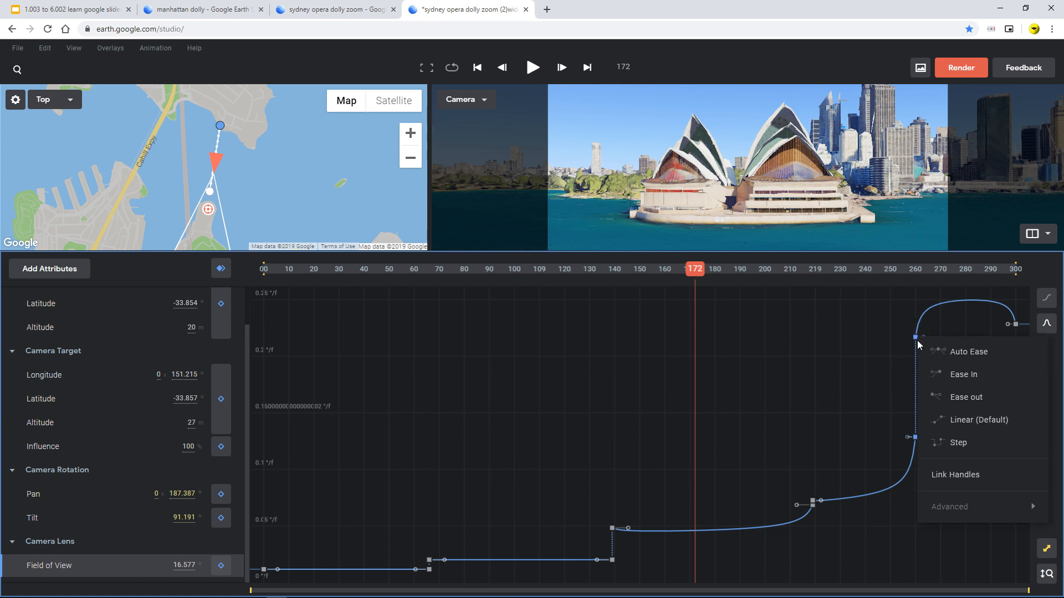
left_click(957, 422)
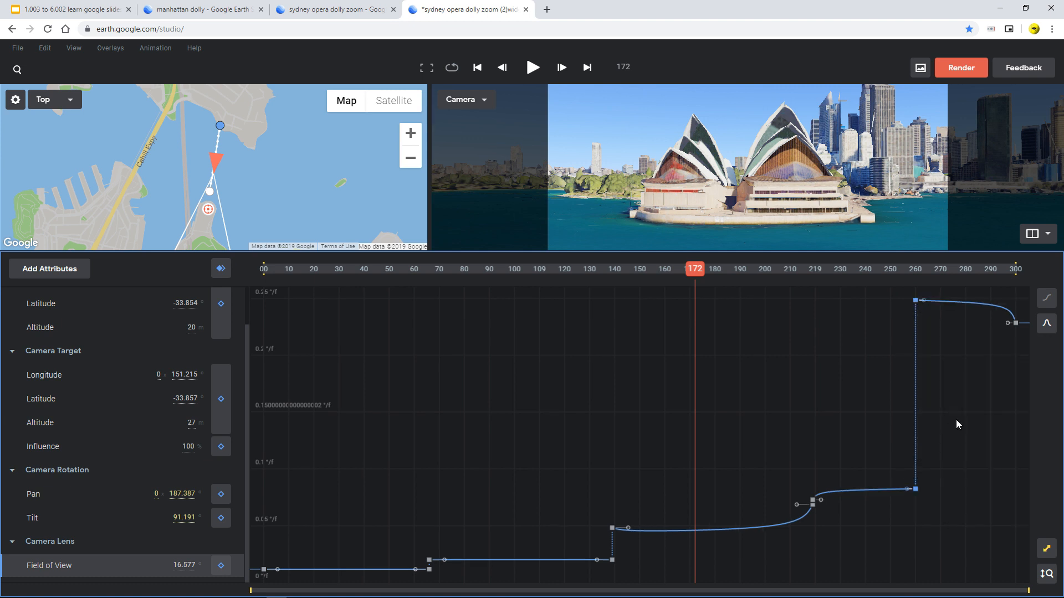
Narrow the speed step of the frame 260 keyframe, shifting it to about frame 263, and scrub back to frame 59.
left_click_drag(916, 304, 917, 384)
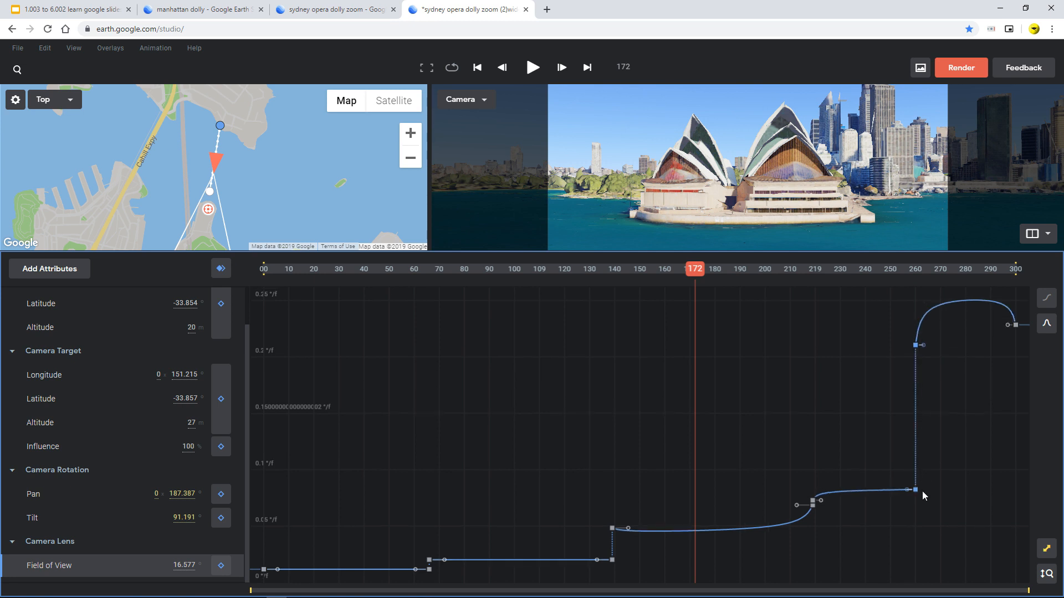
left_click_drag(917, 495, 923, 430)
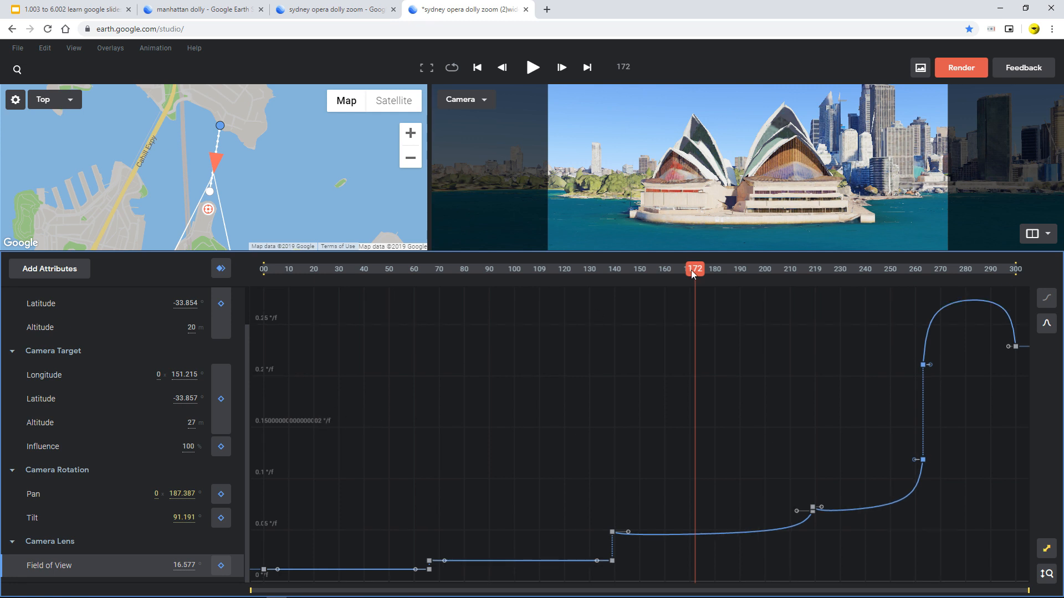
left_click_drag(692, 274, 407, 294)
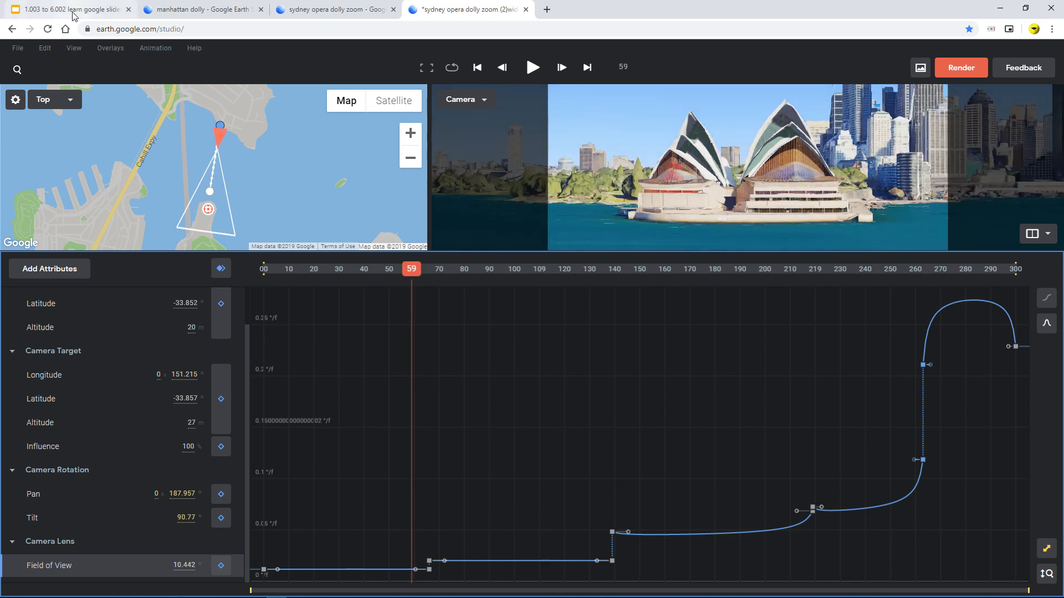
Switch to the Google Slides presentation and review the Dolly Zoom, Sydney Opera House and Manhattan slides.
left_click(73, 12)
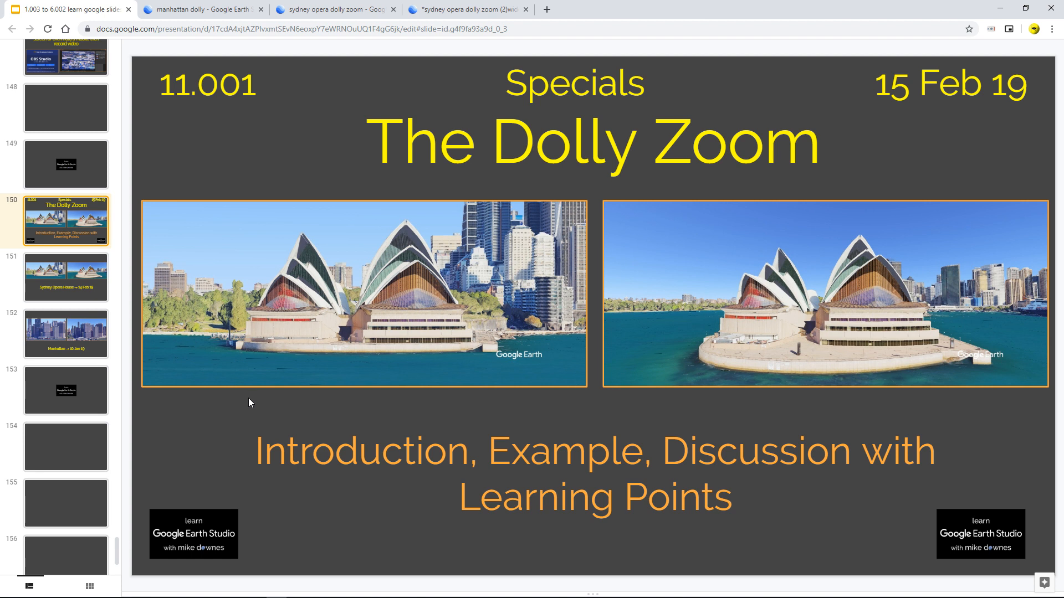
left_click(60, 335)
left_click(63, 271)
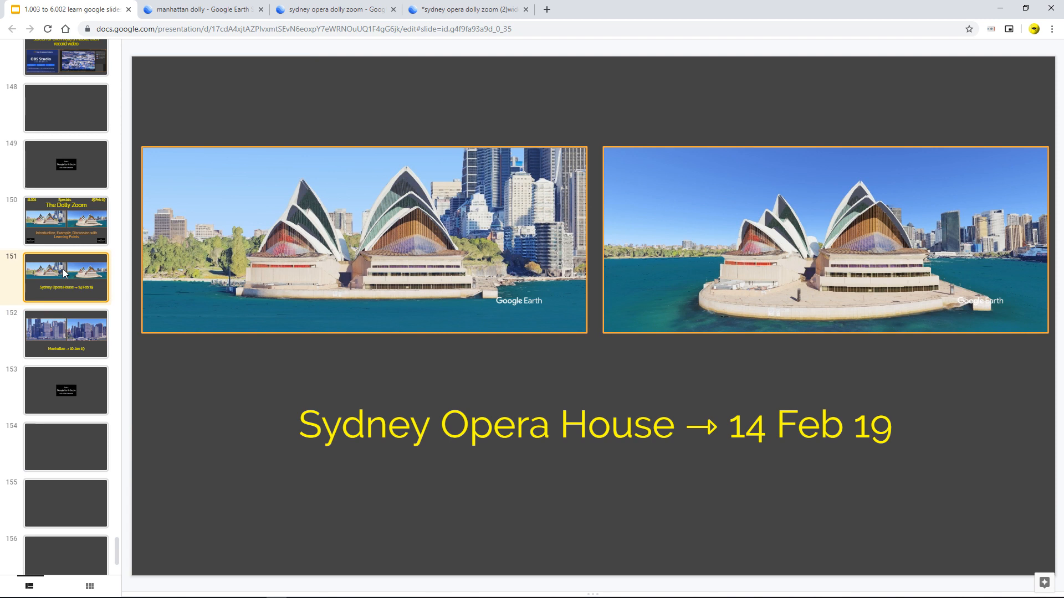
left_click(63, 222)
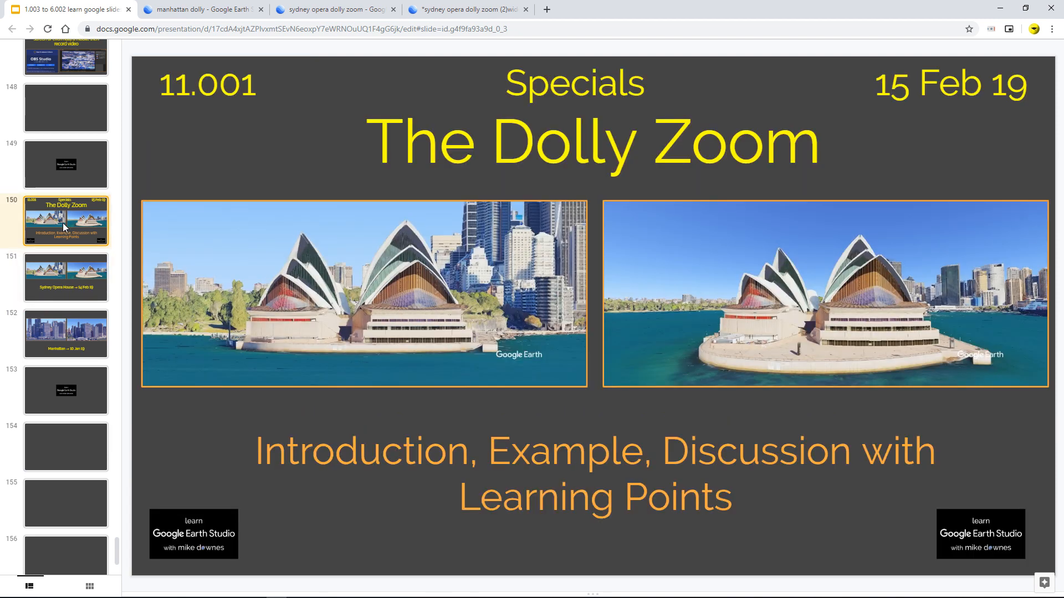
left_click(55, 343)
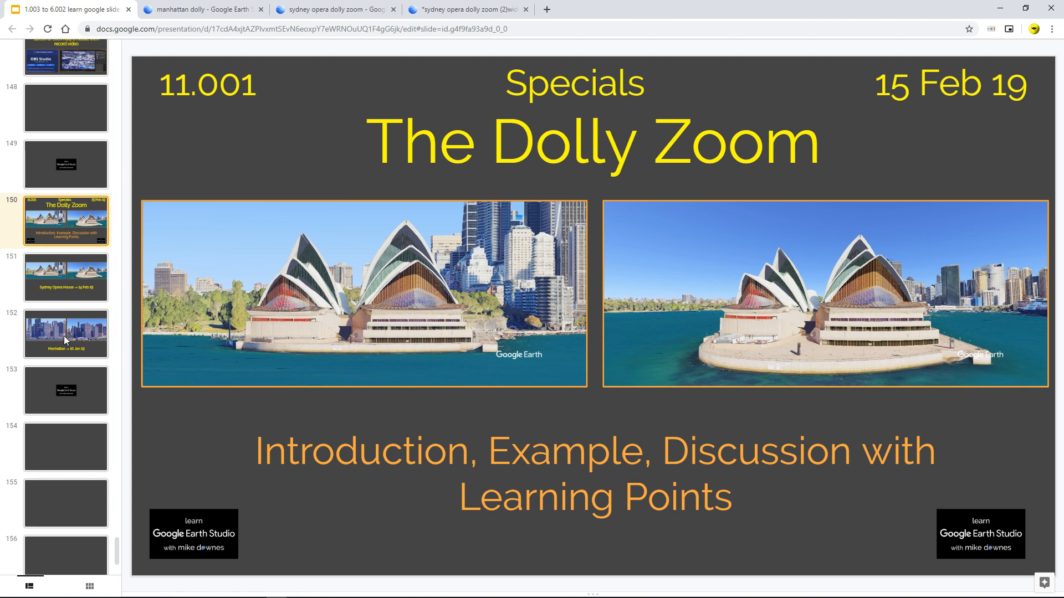